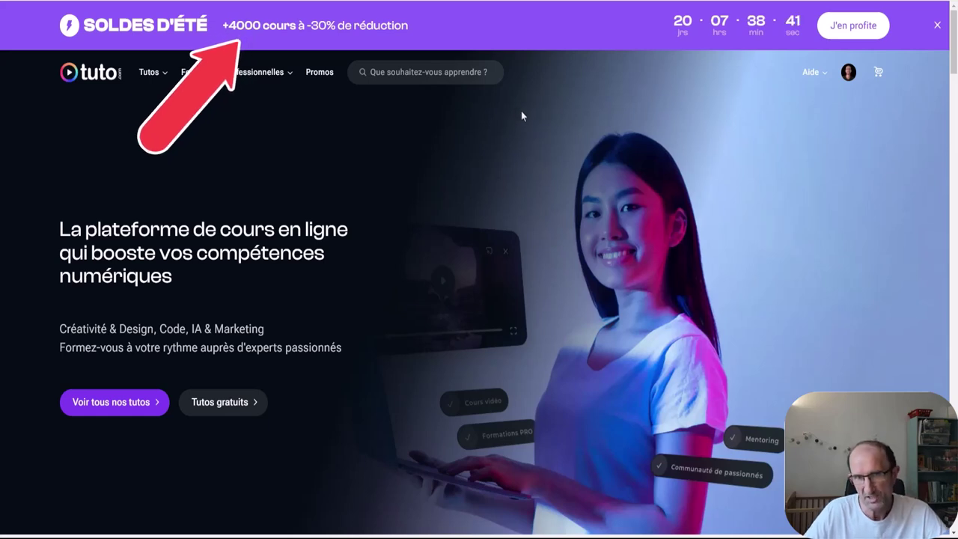
- Search the tuto.com catalogue for 'Blender 4' to list the 1897 matching tutorials
click(423, 74)
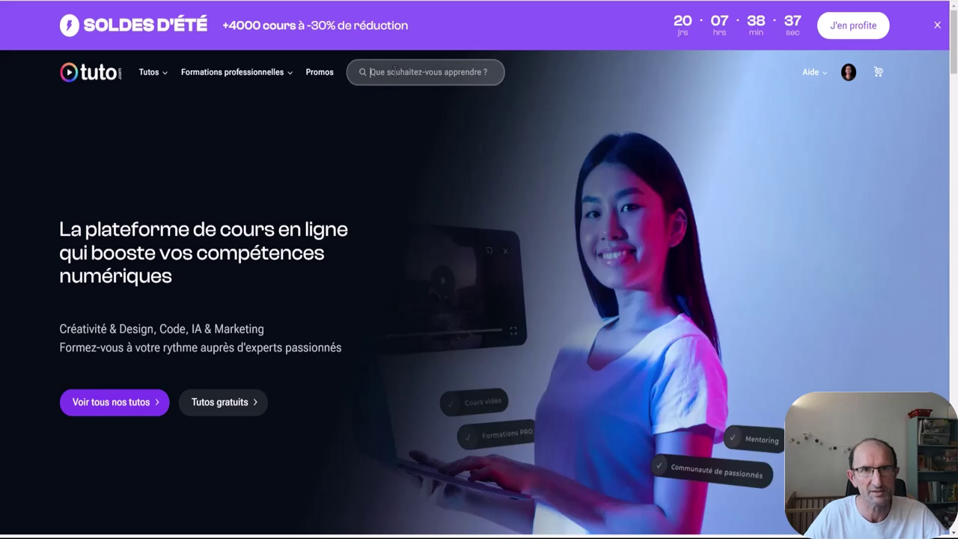
text(Blende)
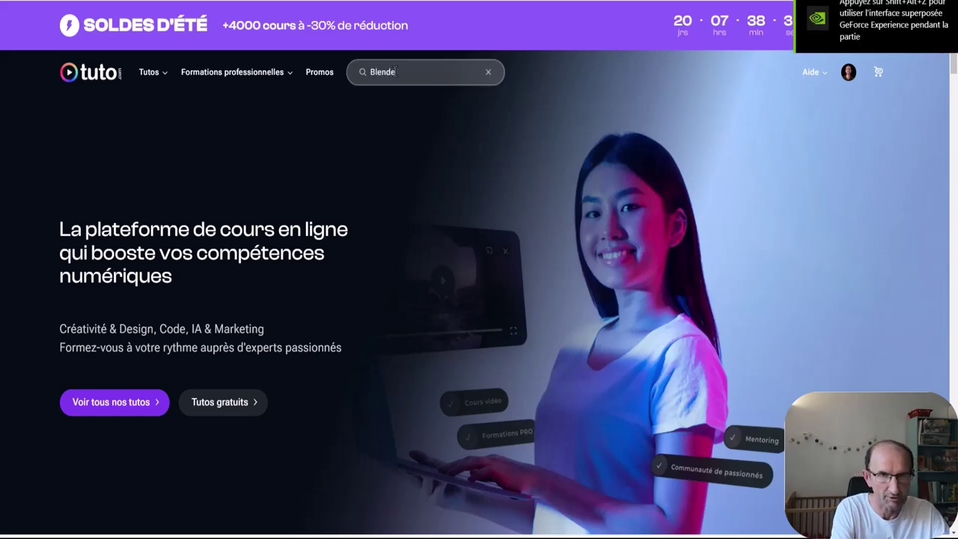
text(r 4)
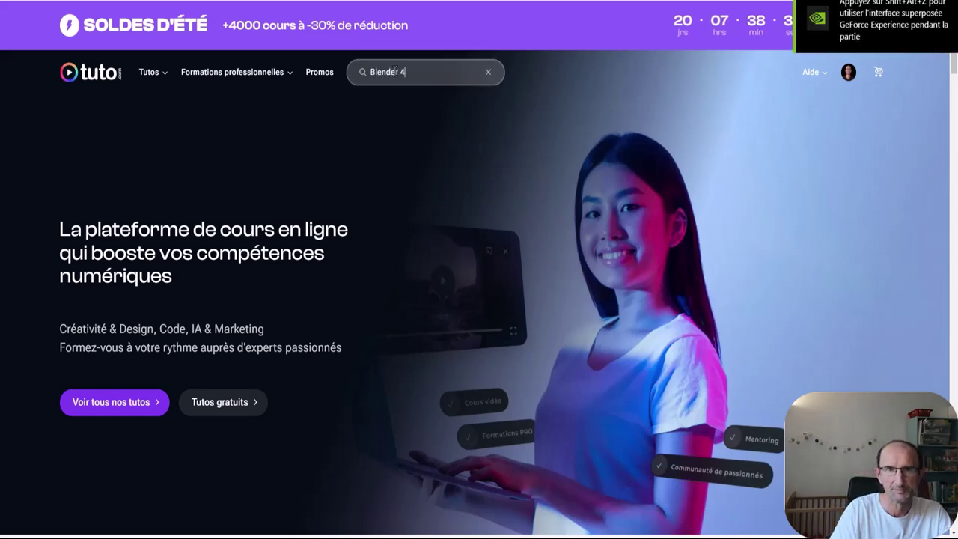
scroll(383, 89, down, 1)
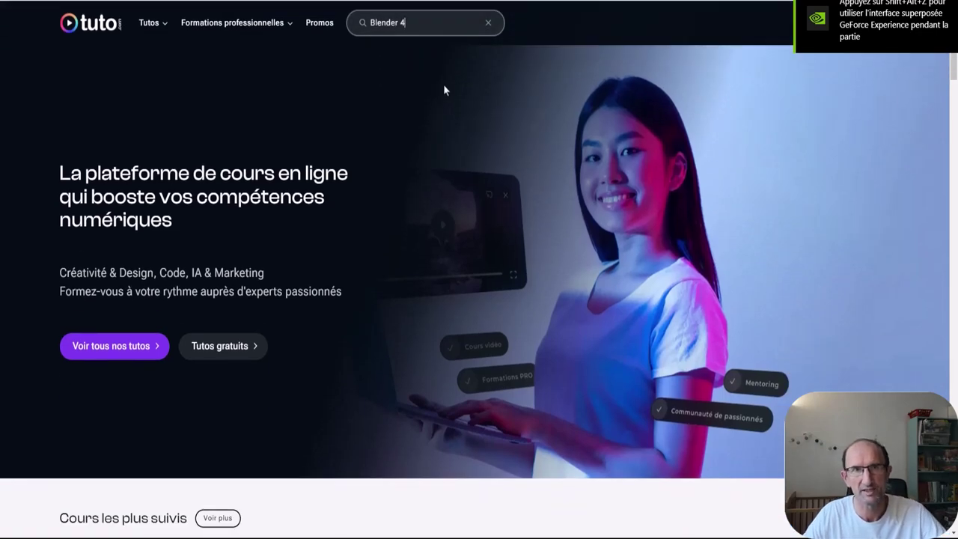
key(Return)
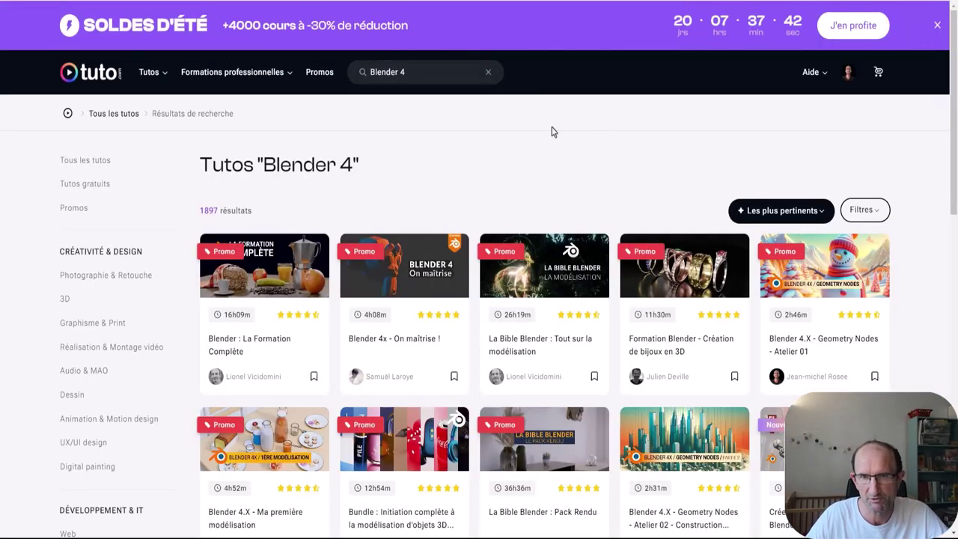
- Go to the instructor's course list and open 'Blender 4.X - Ma première modélisation'
scroll(608, 274, down, 1)
scroll(608, 274, down, 2)
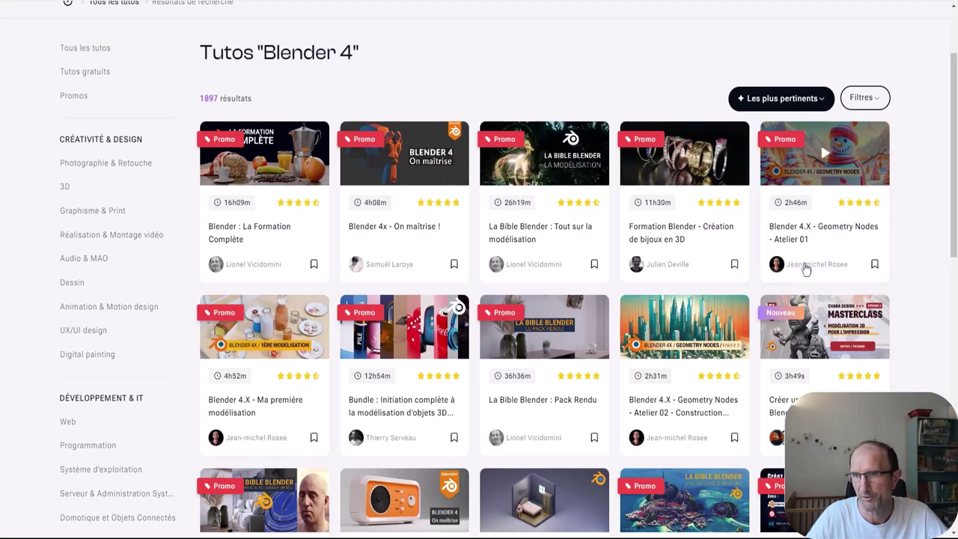
mouse_move(816, 264)
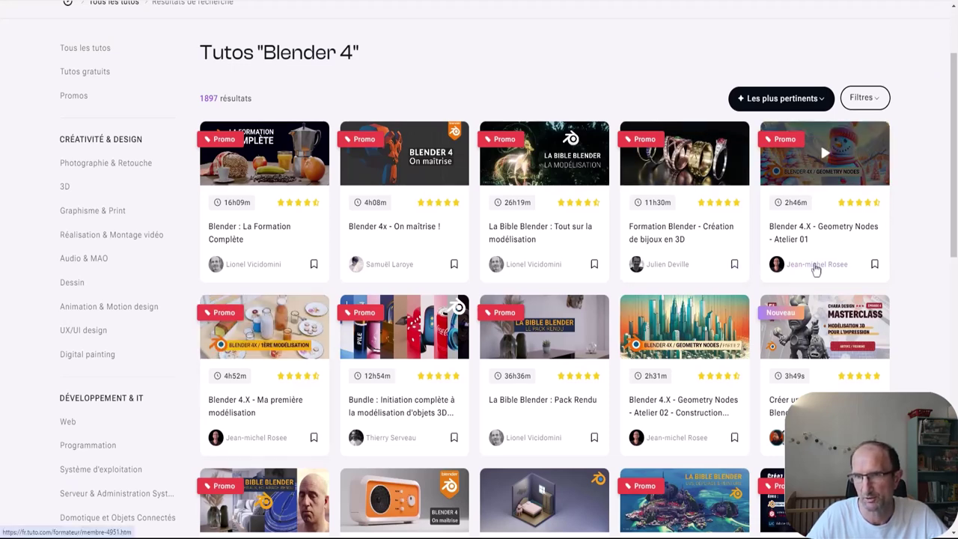
click(815, 269)
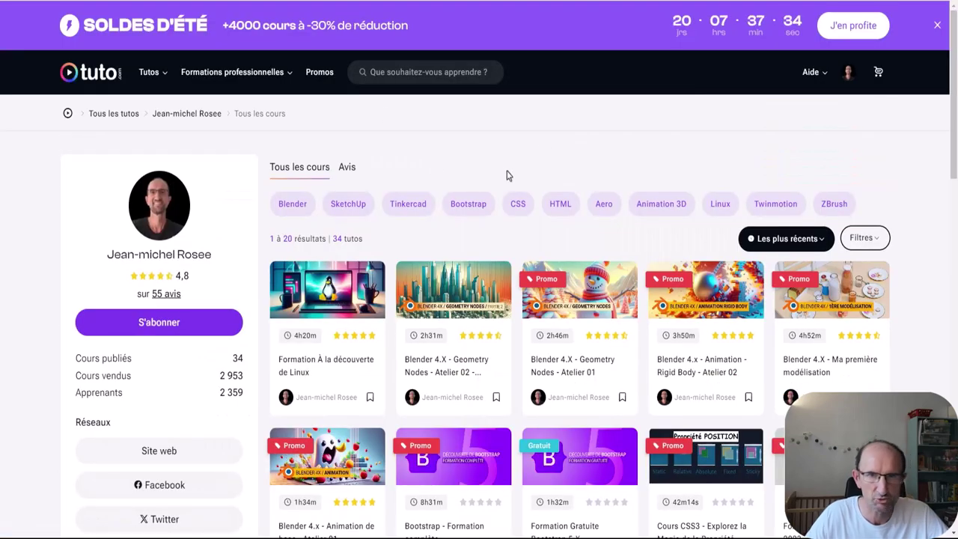
scroll(554, 164, down, 1)
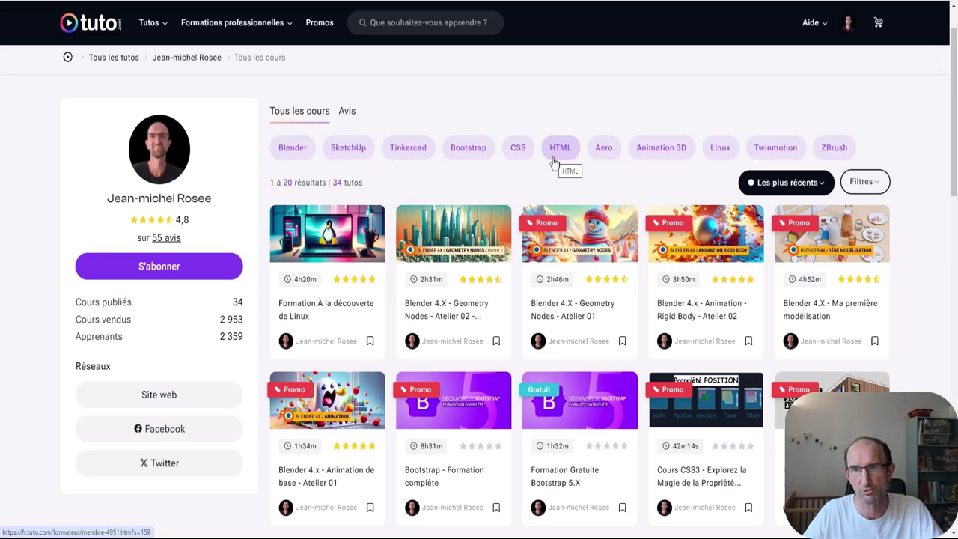
scroll(830, 202, down, 1)
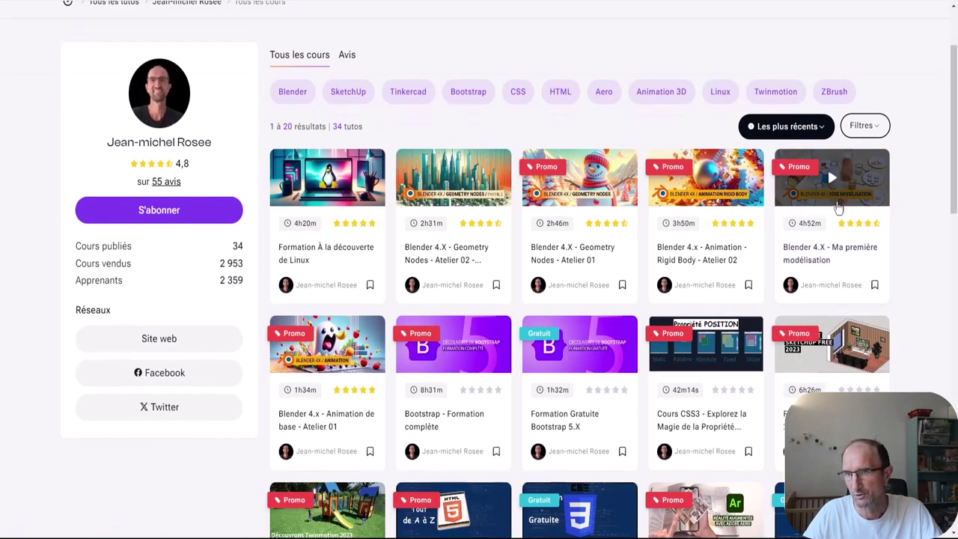
click(838, 208)
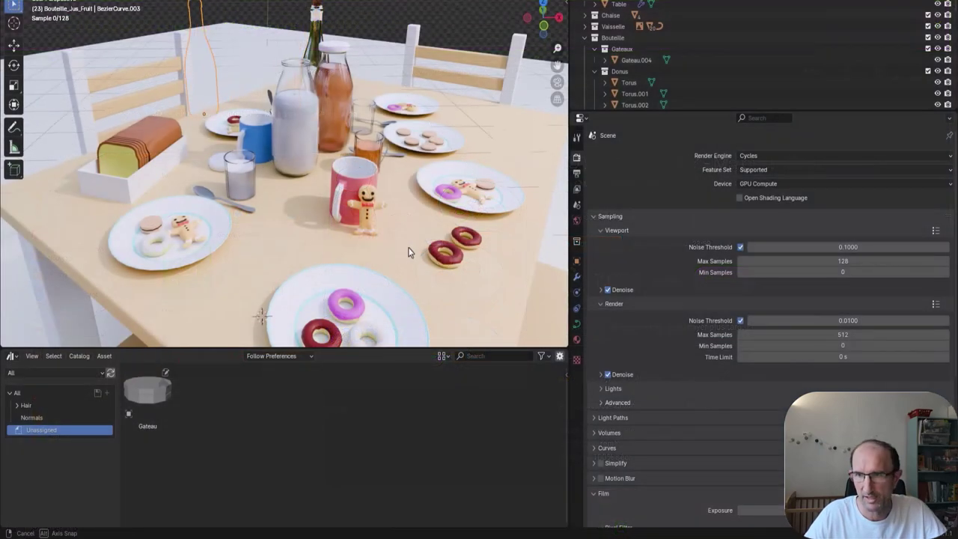
- Orbit lower around the breakfast table scene and zoom in and out to present it
mouse_move(398, 253)
mouse_down()
mouse_move(364, 256)
mouse_move(403, 230)
mouse_up()
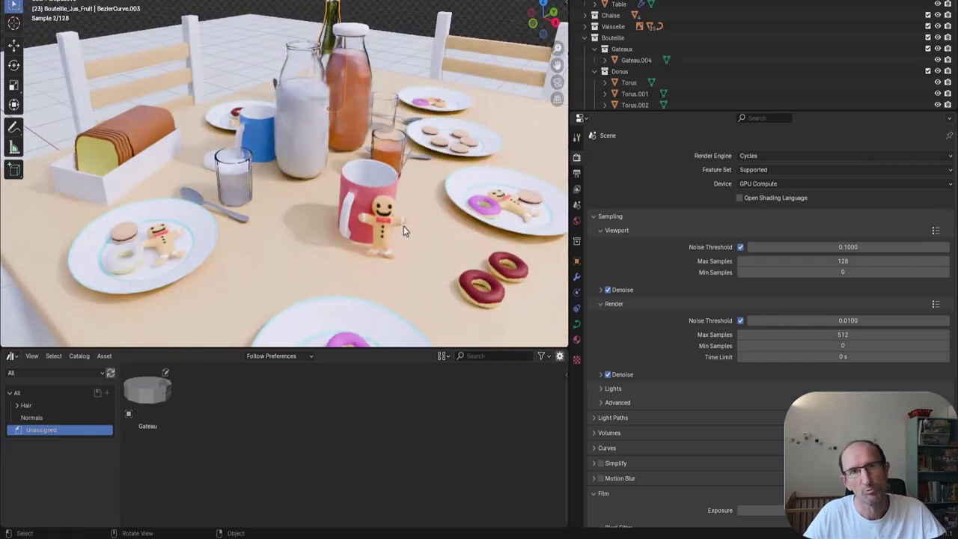
scroll(403, 226, down, 1)
scroll(386, 190, down, 2)
scroll(386, 189, down, 1)
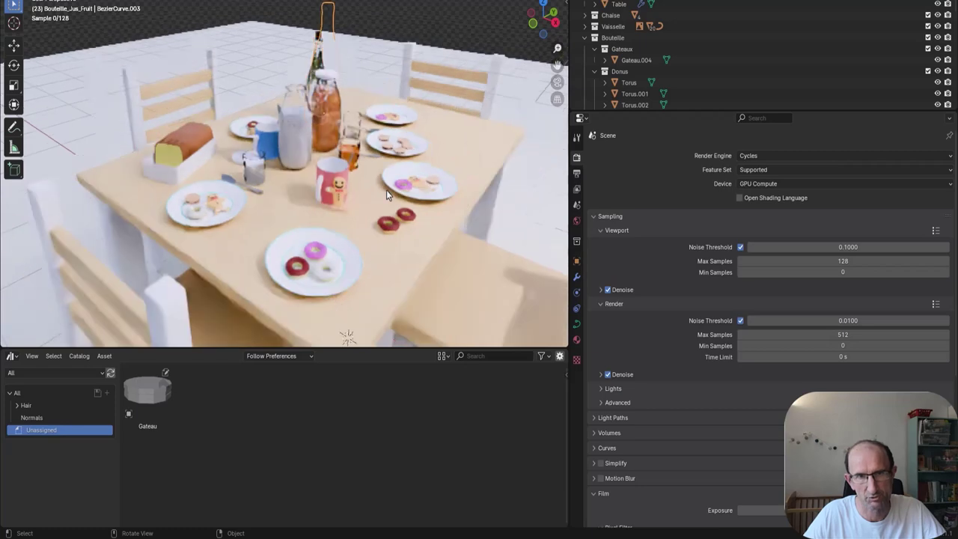
scroll(386, 189, up, 4)
scroll(386, 190, up, 1)
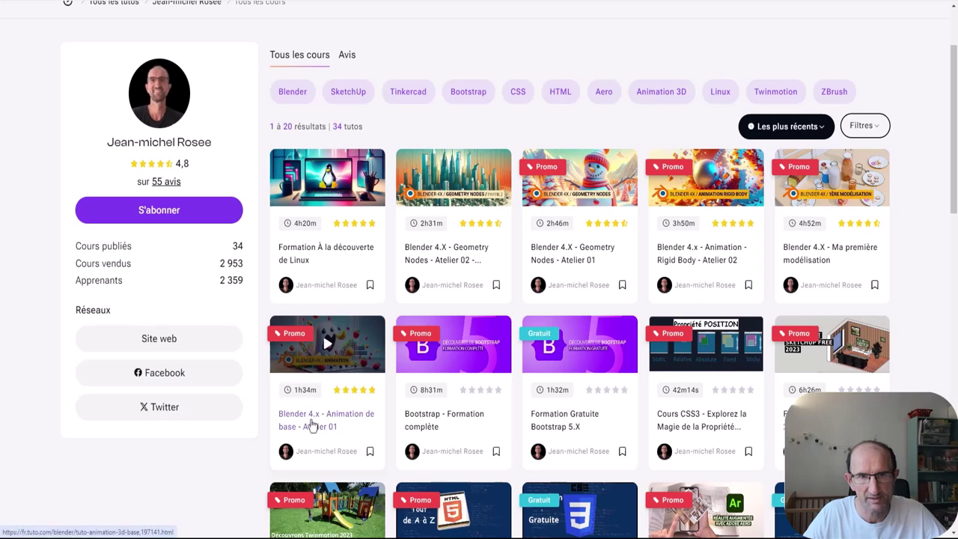
- Open the 'Blender 4.x - Animation de base - Atelier 01' course from the instructor's list
click(311, 425)
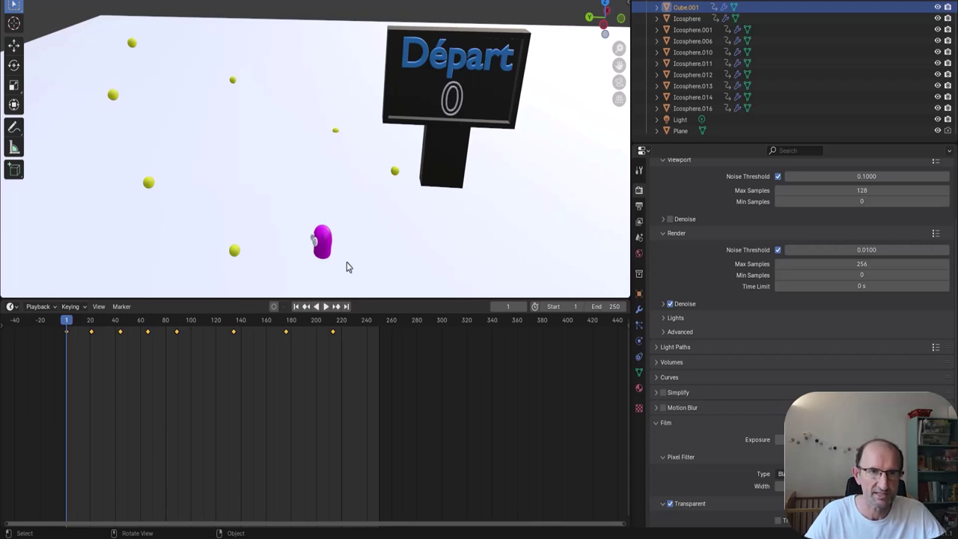
- Play the magenta character's Départ countdown animation and pause it at frame 105
click(325, 307)
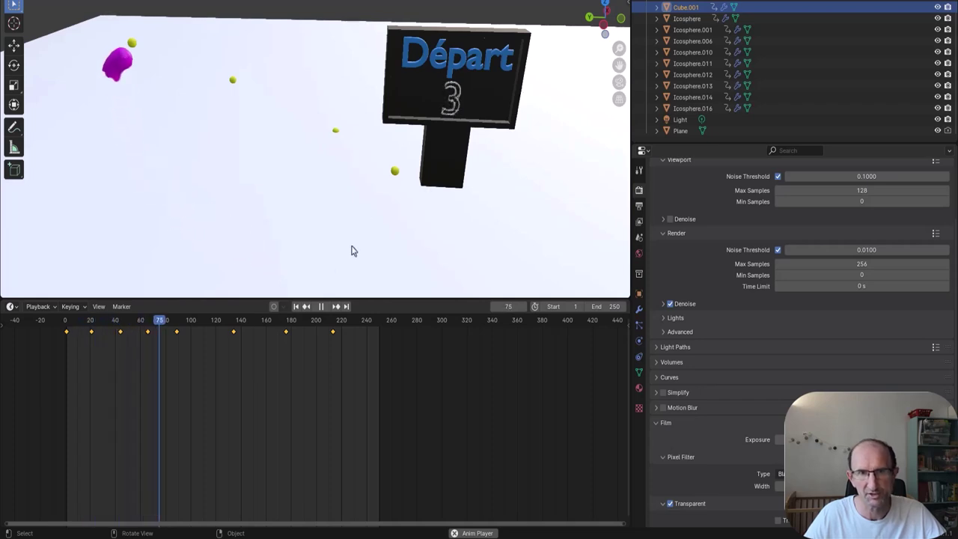
click(323, 307)
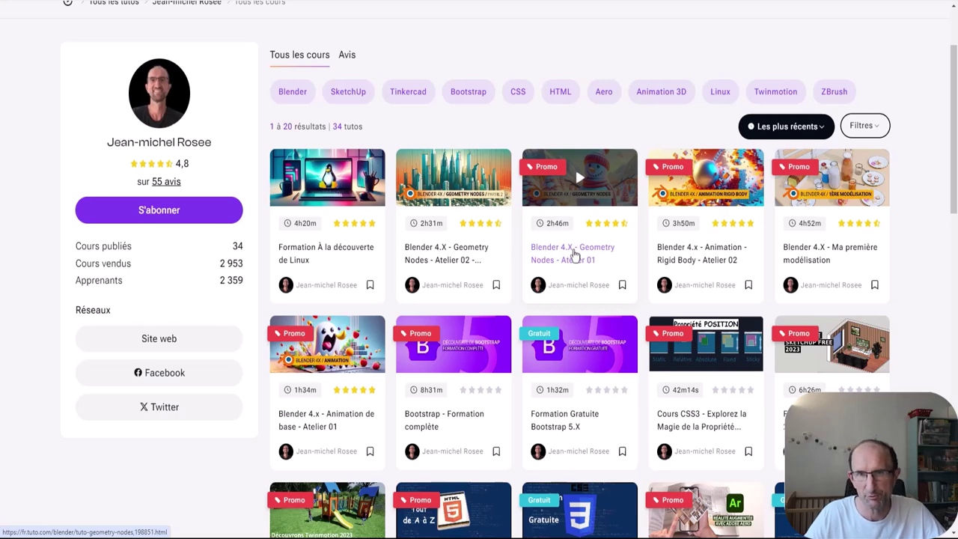
- Open the 'Blender 4.X - Geometry Nodes - Atelier 01' course from the list
click(575, 255)
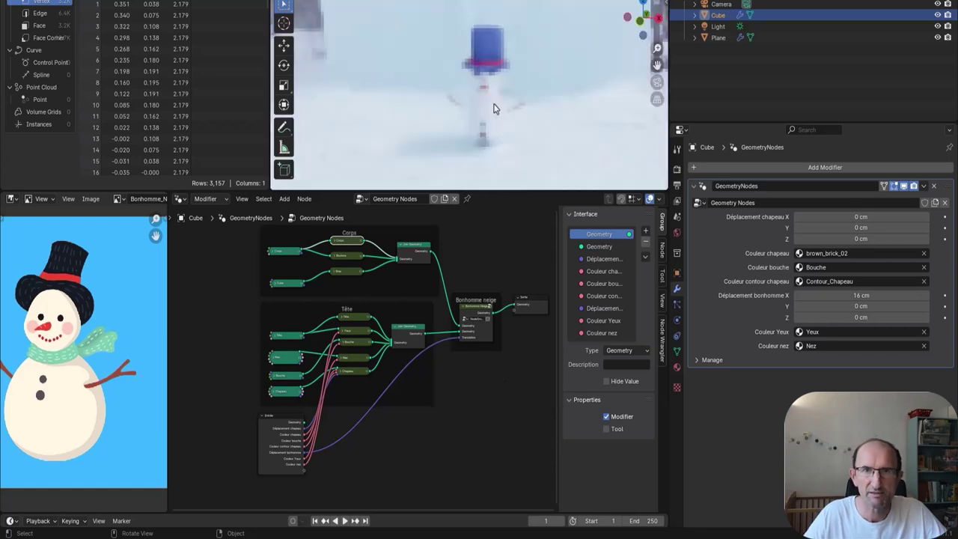
- Orbit the viewport slightly around the Geometry Nodes snowman
mouse_move(494, 125)
mouse_down()
mouse_move(555, 114)
mouse_move(487, 108)
mouse_move(533, 108)
mouse_up()
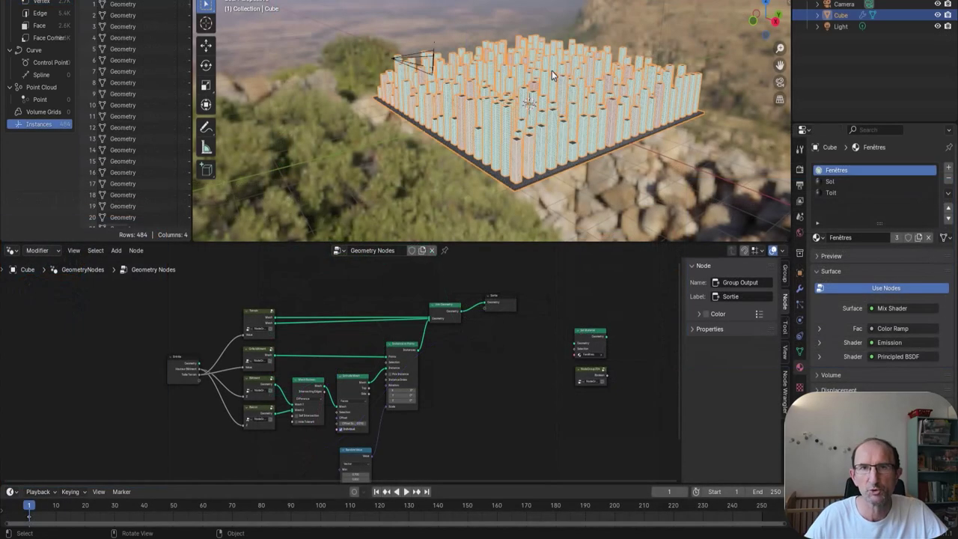
- Fit the node tree in view and lower Hauteur Bâtiment from 1.490 to 1.380
scroll(563, 96, up, 5)
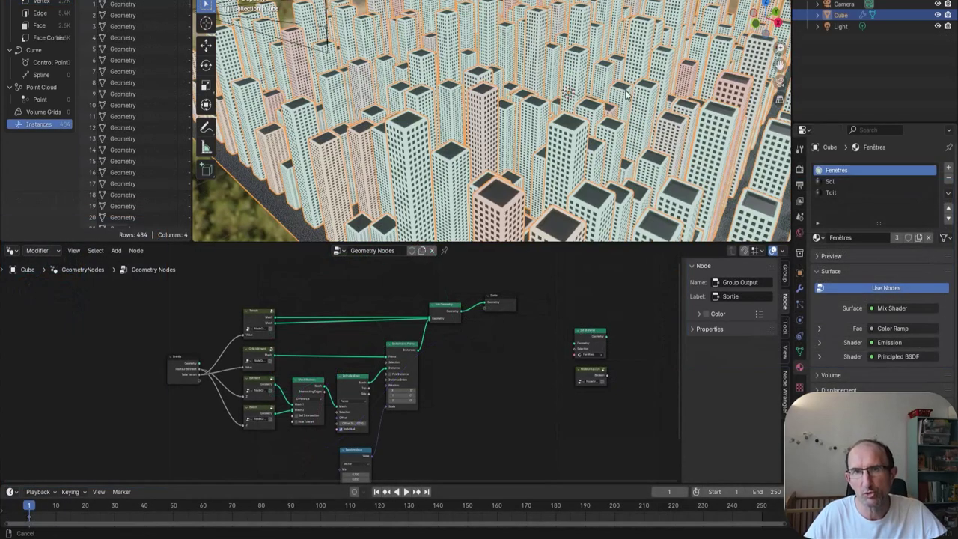
scroll(562, 127, down, 5)
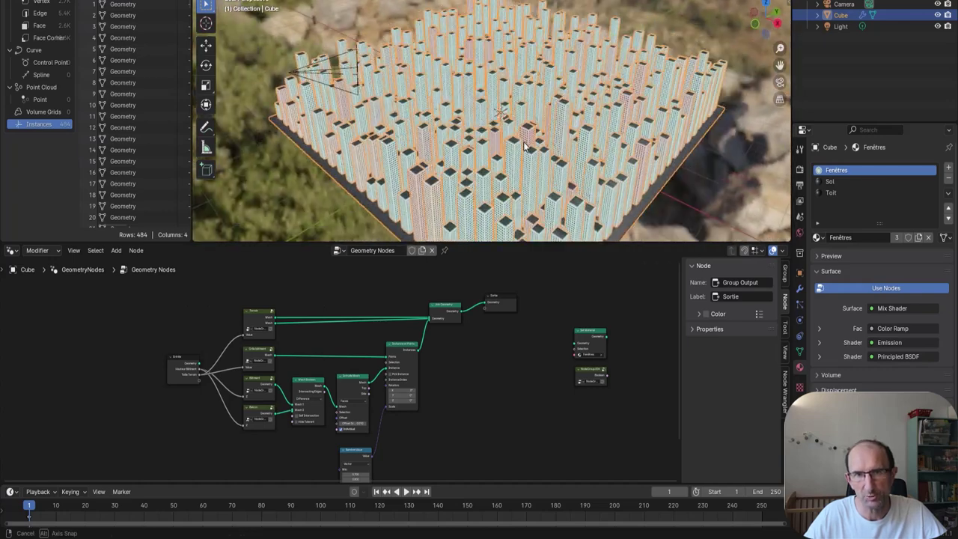
key(Home)
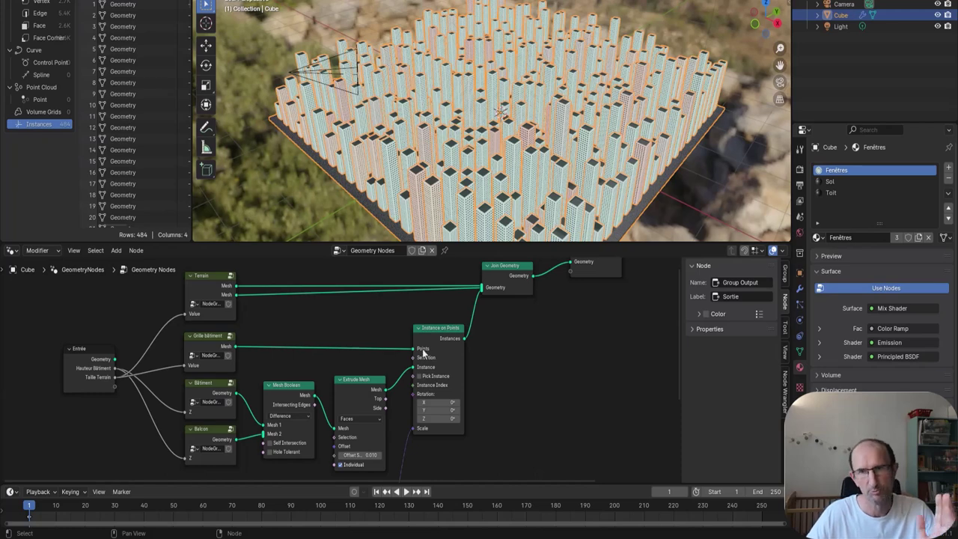
click(799, 290)
mouse_move(895, 217)
mouse_down()
mouse_move(876, 217)
mouse_move(898, 216)
mouse_move(928, 238)
mouse_move(871, 231)
mouse_move(927, 230)
mouse_up()
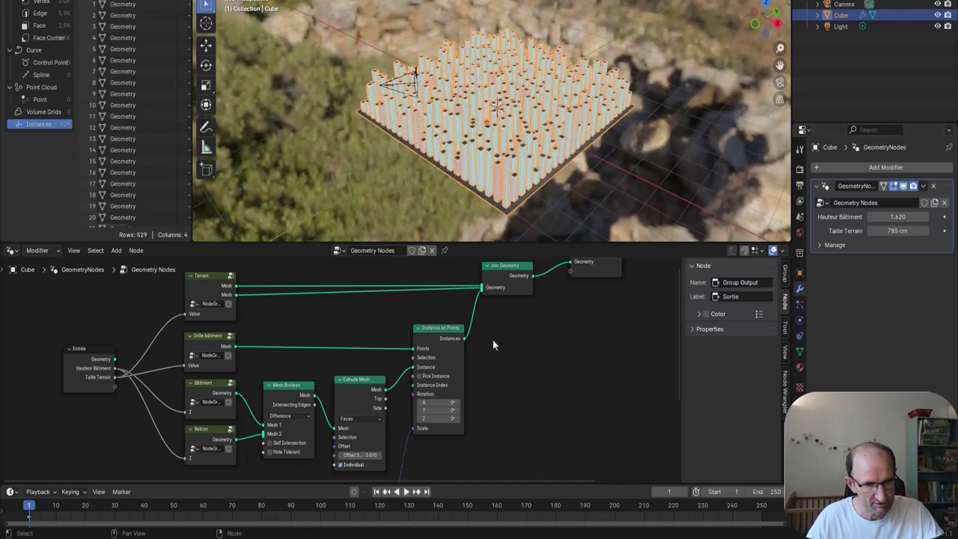
- Add a Random Value node driving the Scale of Instance on Points
key(shift+a)
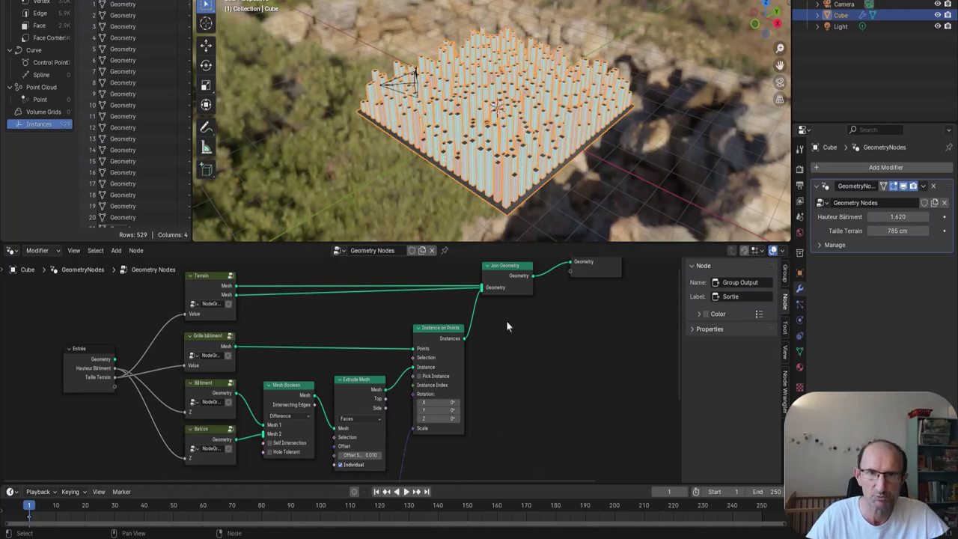
key(shift+a)
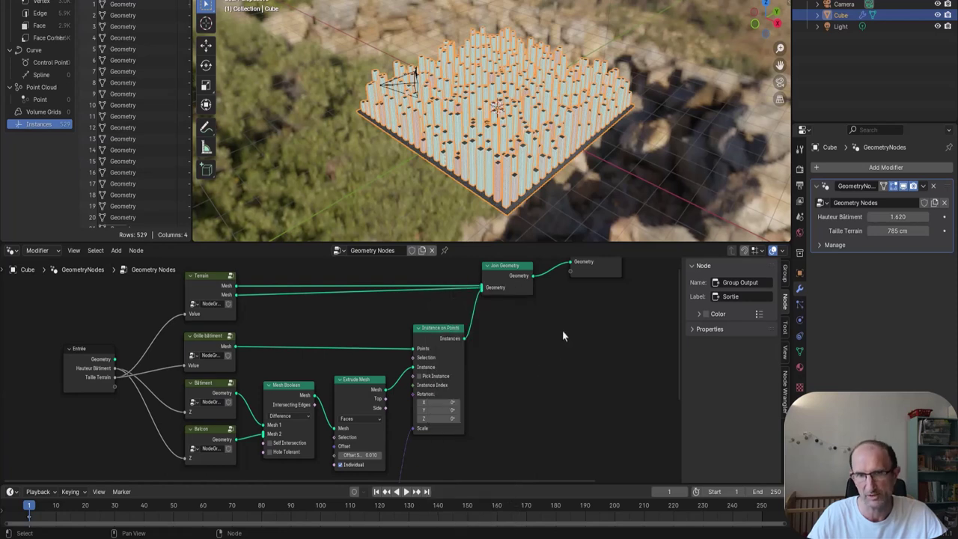
scroll(550, 339, down, 1)
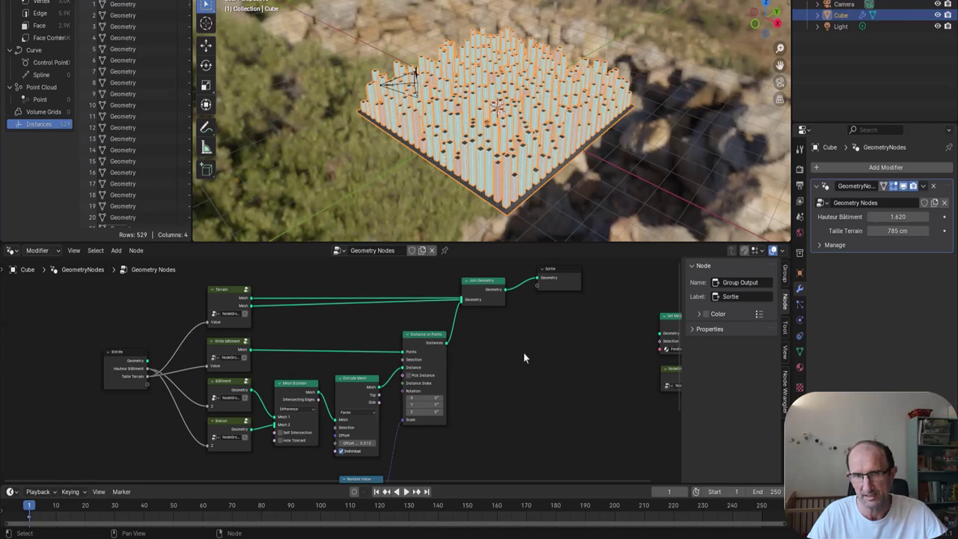
drag(509, 366, 533, 342)
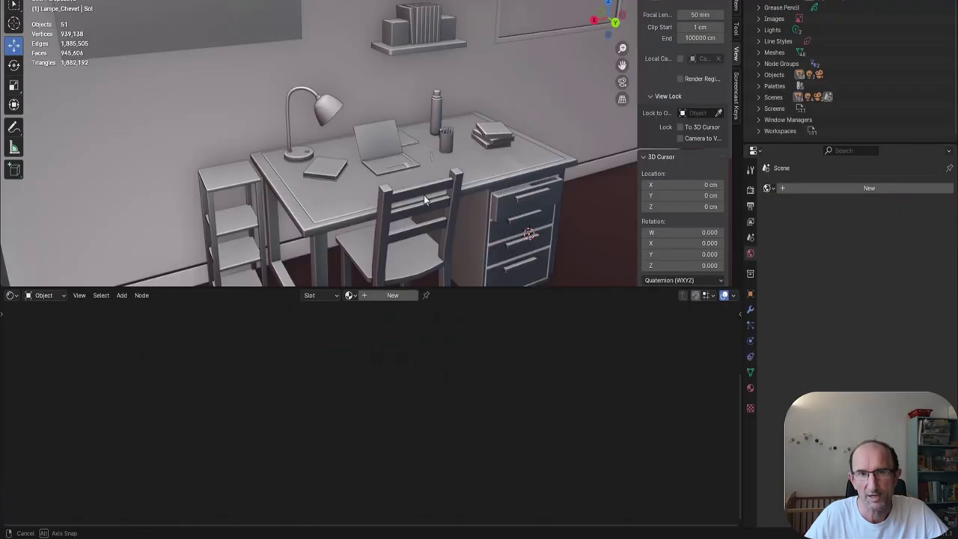
scroll(436, 170, up, 3)
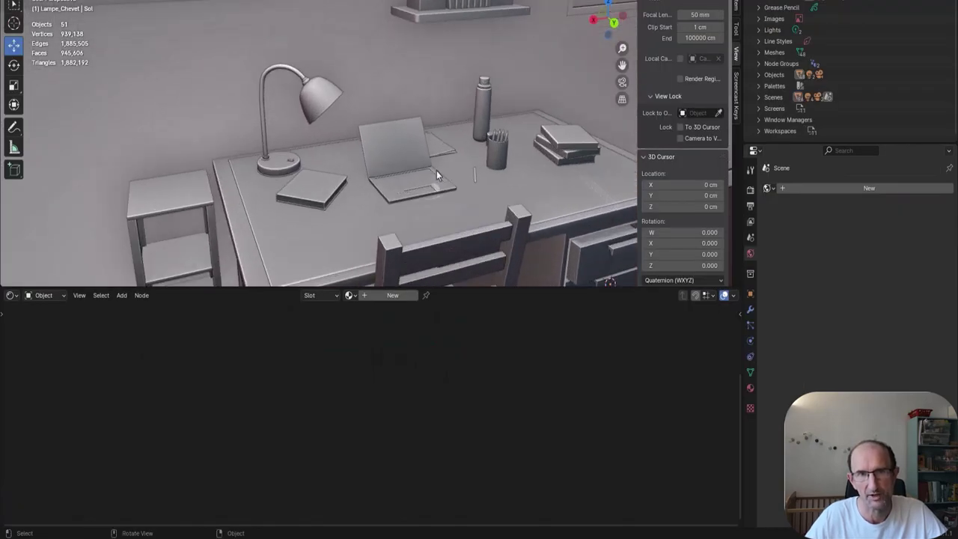
scroll(436, 170, down, 3)
drag(436, 171, 455, 158)
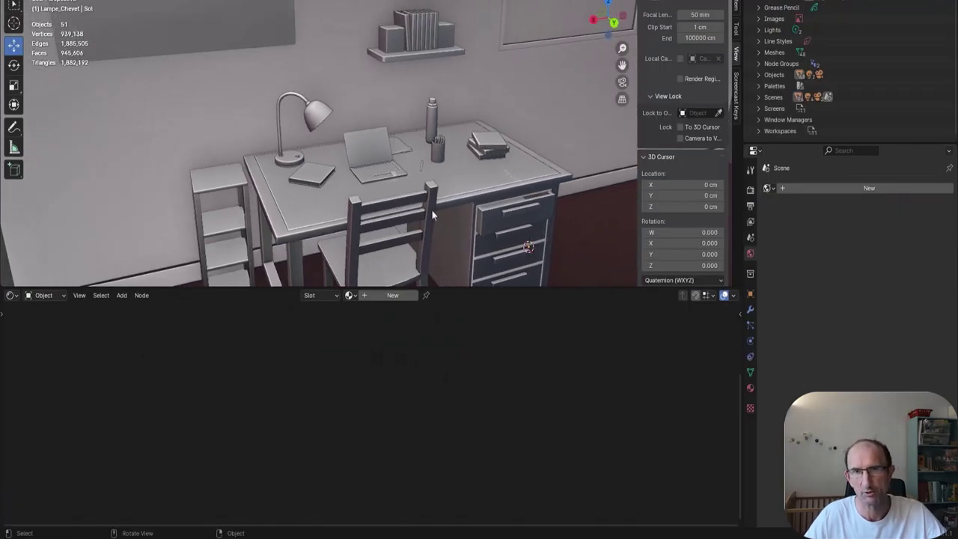
drag(431, 211, 448, 207)
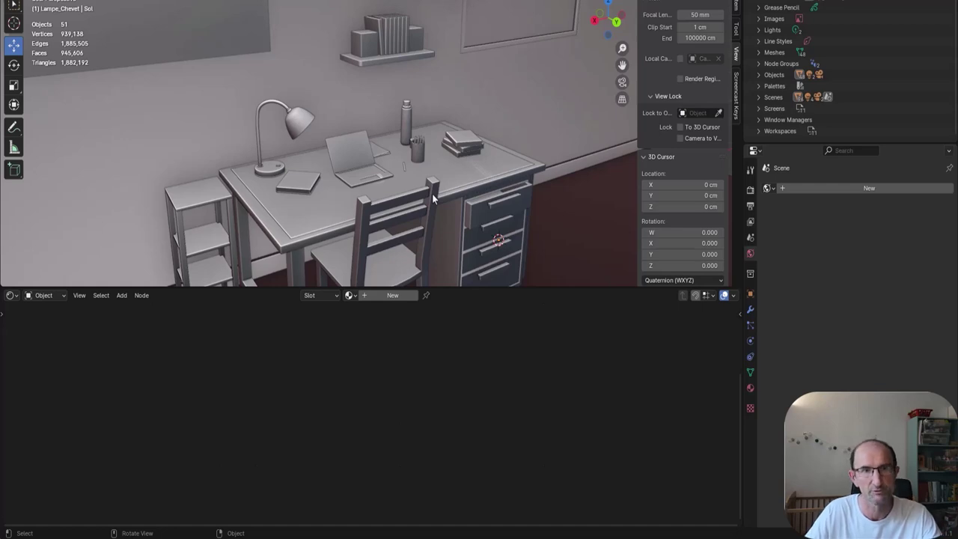
scroll(437, 169, up, 1)
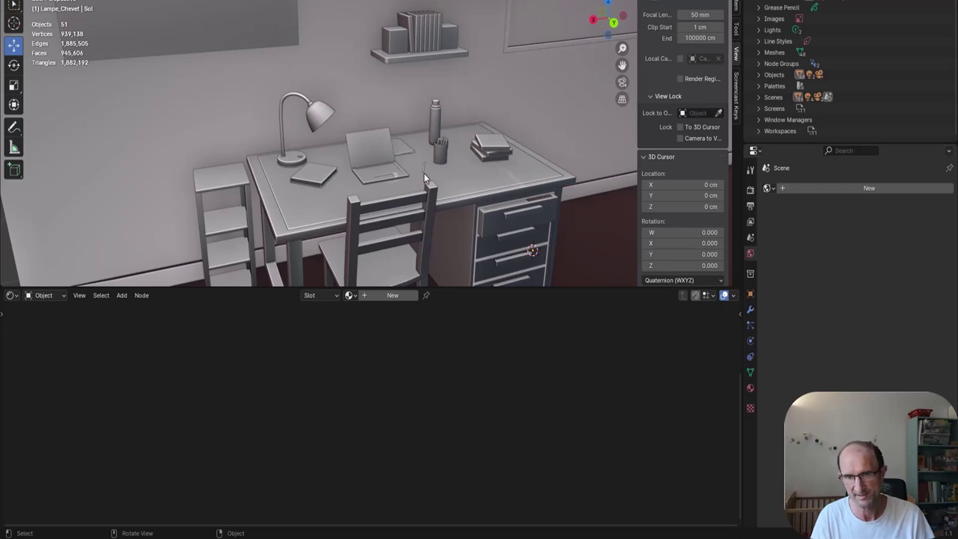
drag(424, 173, 355, 179)
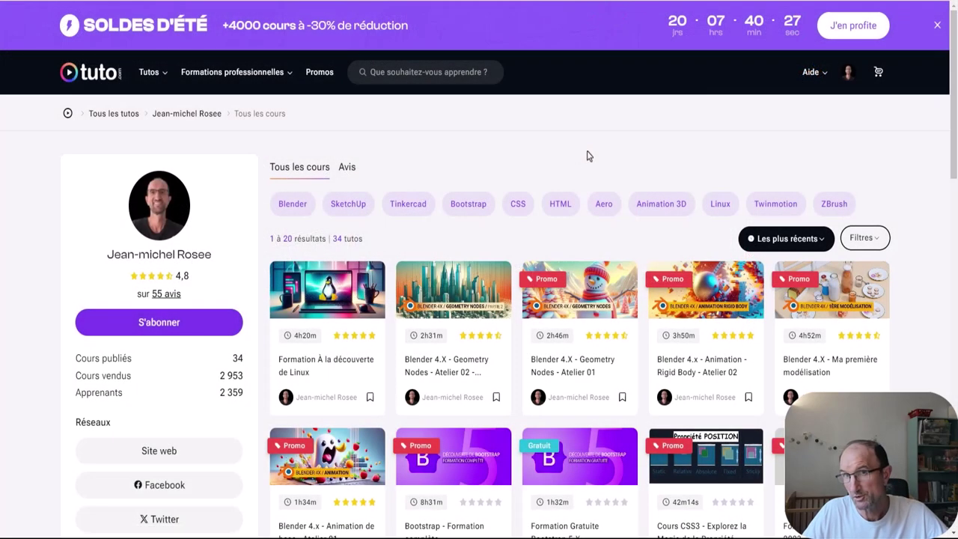
- Scroll through the first page of the instructor's 34 courses, past the Module 07 - Volume preview
scroll(587, 153, down, 1)
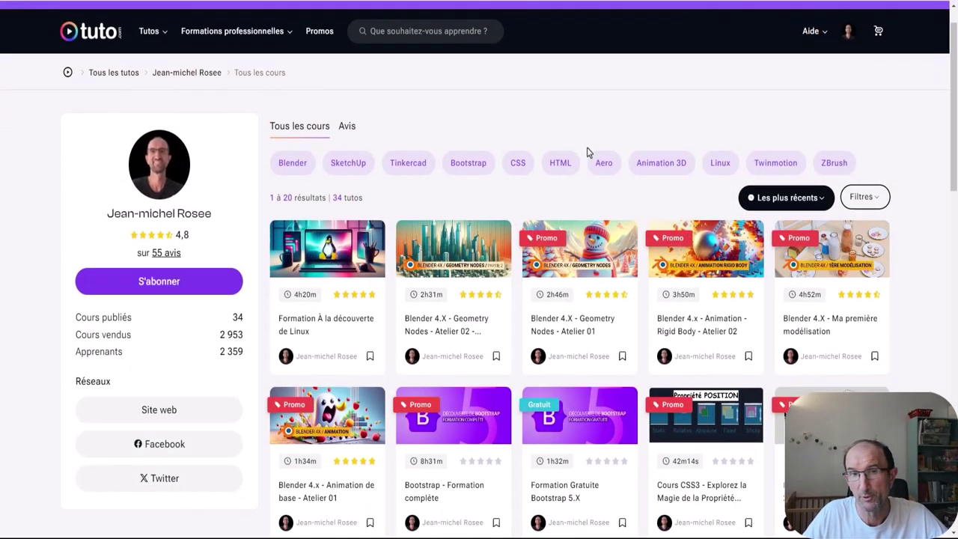
scroll(587, 154, down, 2)
scroll(494, 180, down, 3)
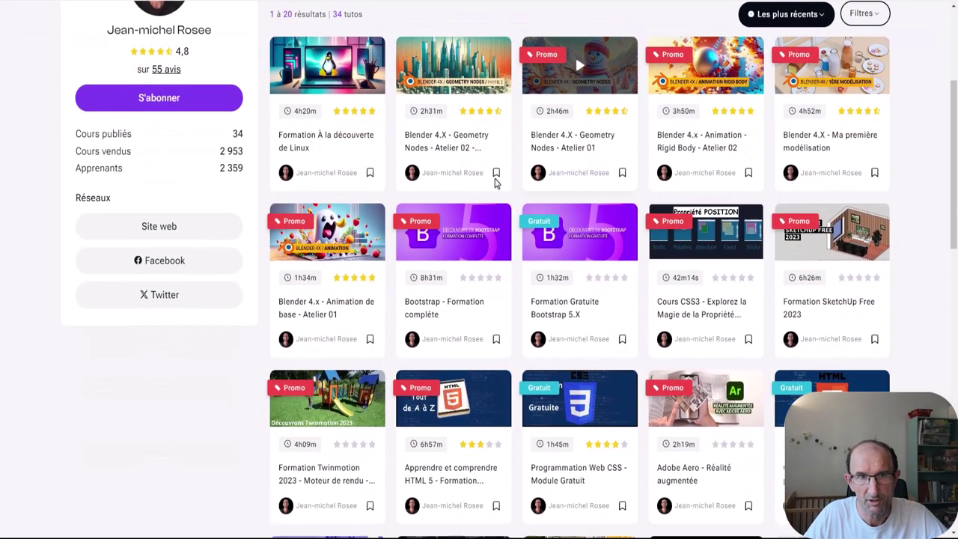
scroll(905, 154, up, 1)
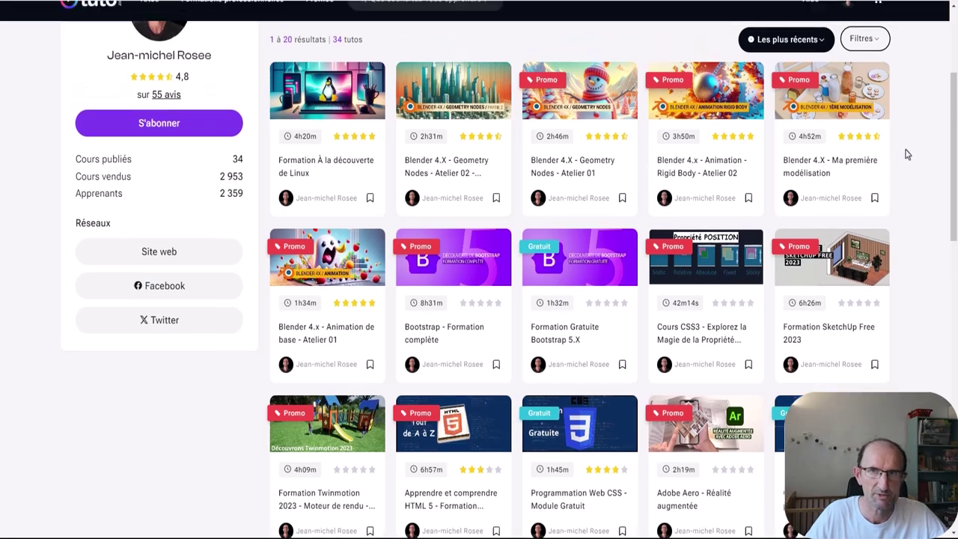
scroll(905, 154, up, 3)
scroll(906, 155, down, 2)
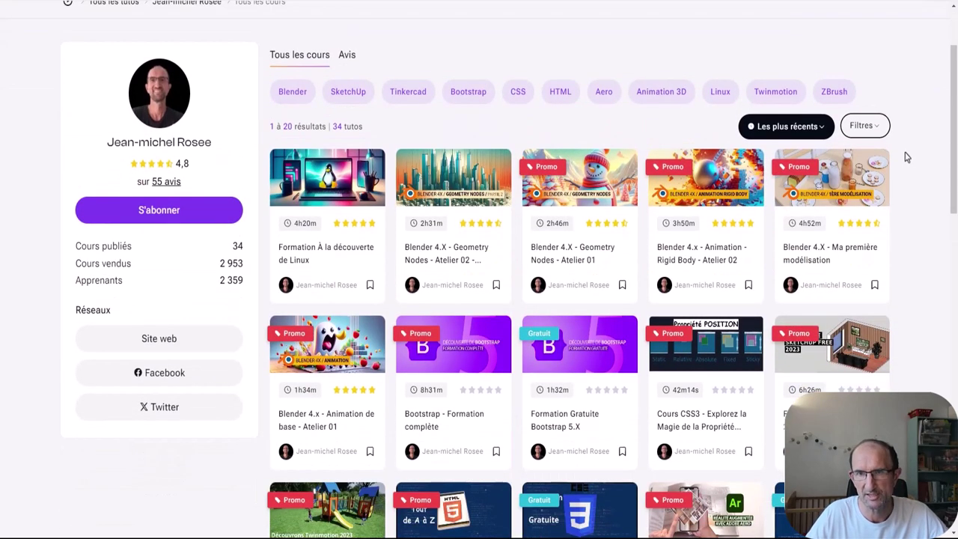
scroll(905, 156, down, 3)
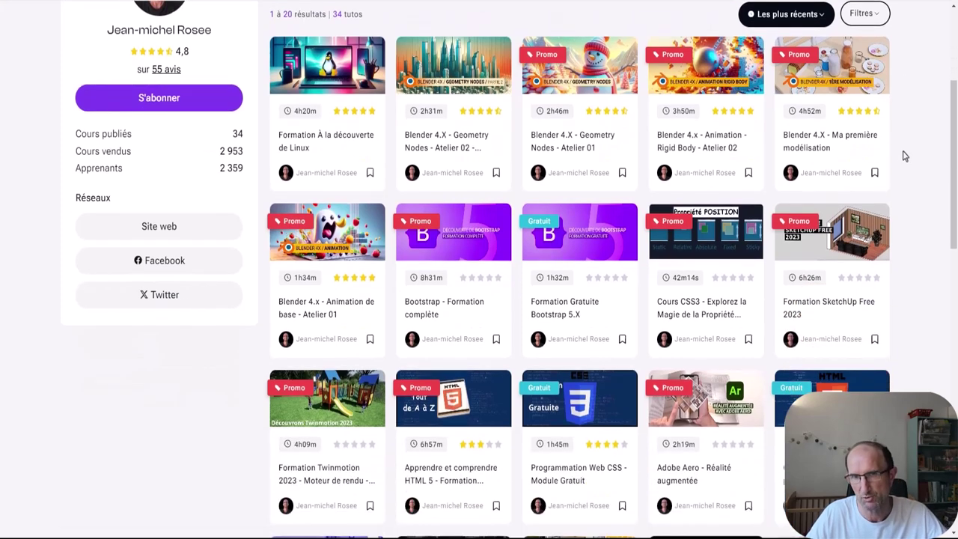
scroll(901, 155, down, 3)
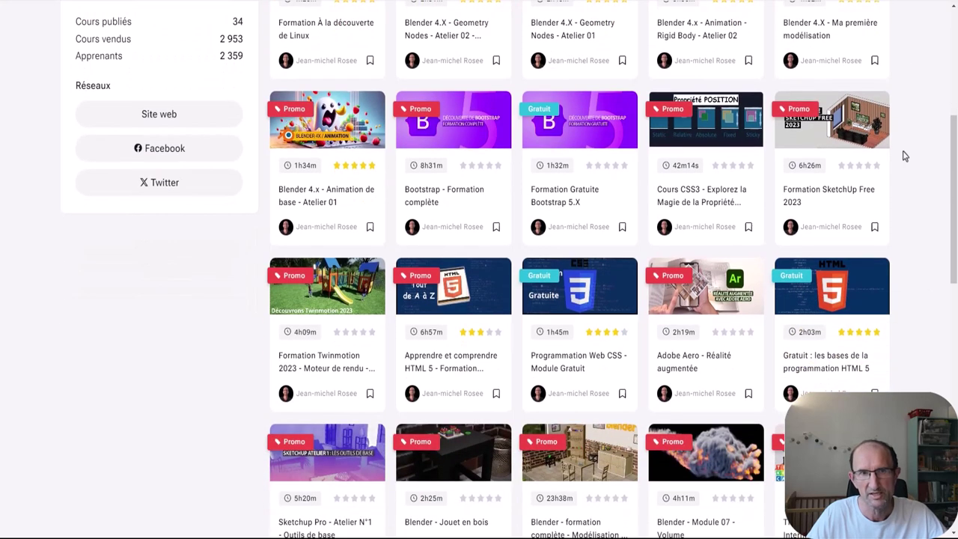
scroll(340, 340, down, 3)
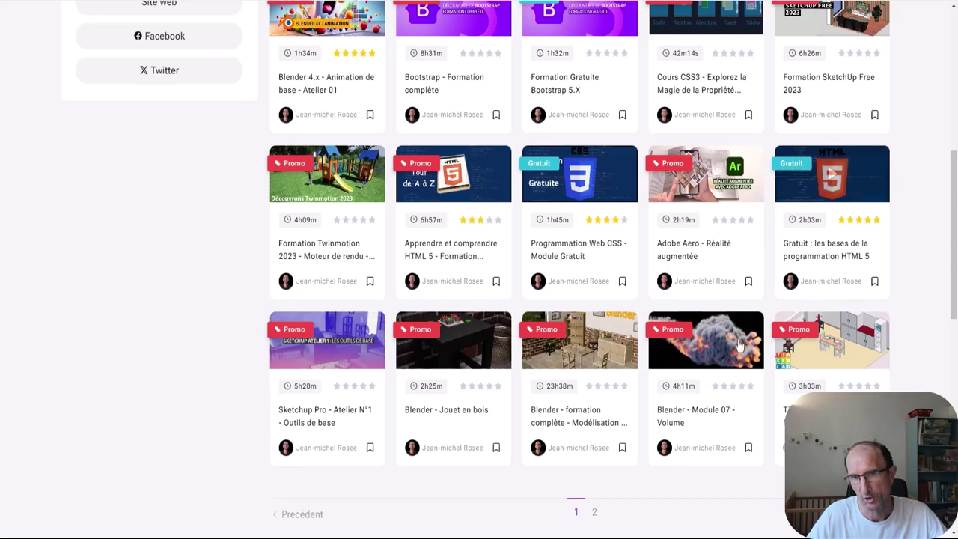
scroll(707, 345, up, 3)
scroll(707, 341, up, 1)
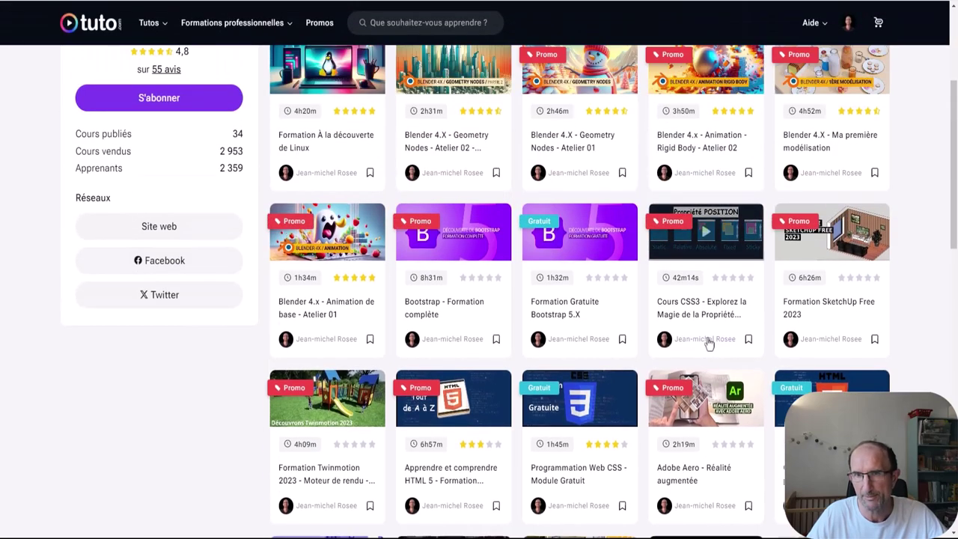
scroll(705, 315, up, 3)
scroll(673, 308, down, 1)
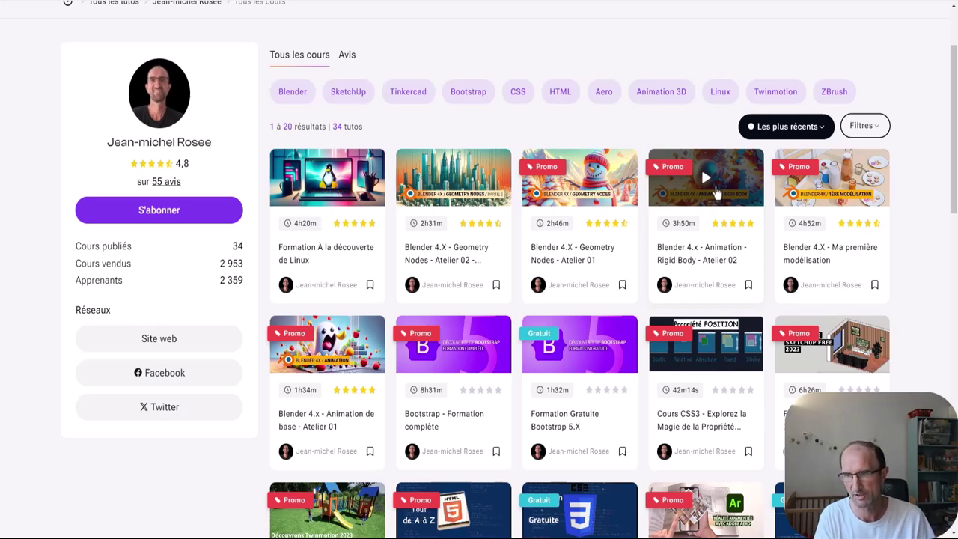
scroll(715, 193, down, 5)
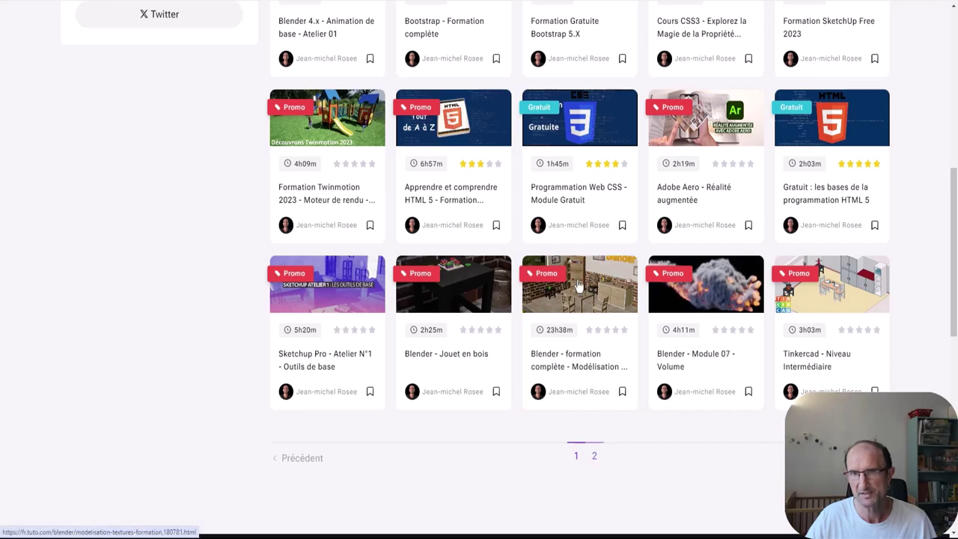
- Go to page 2 of the course list and scroll through courses 21 to 34
click(596, 458)
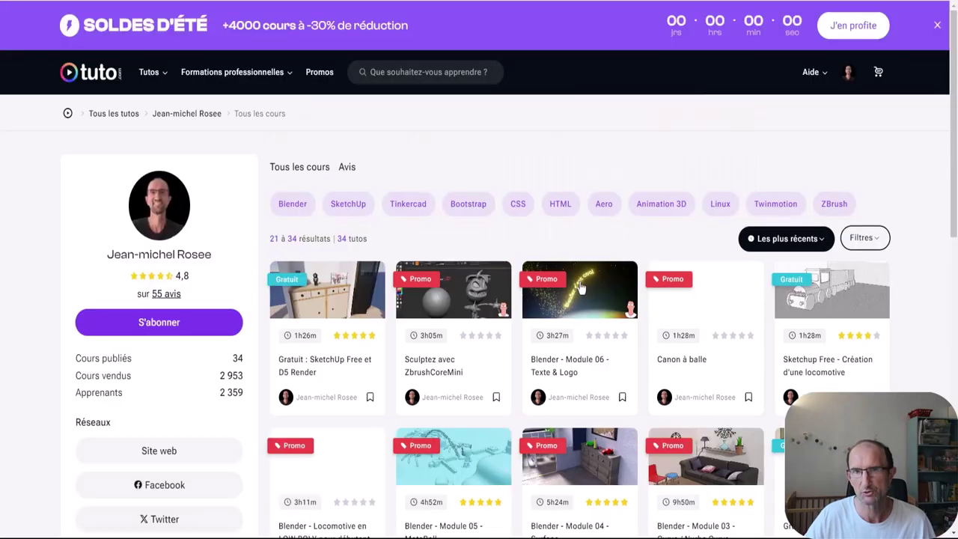
scroll(703, 249, down, 3)
scroll(580, 292, up, 1)
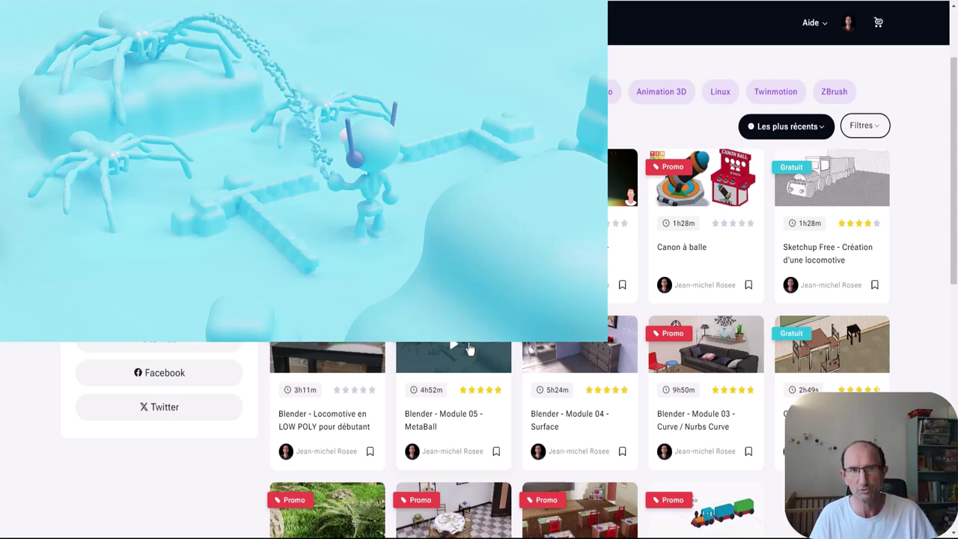
scroll(468, 348, down, 3)
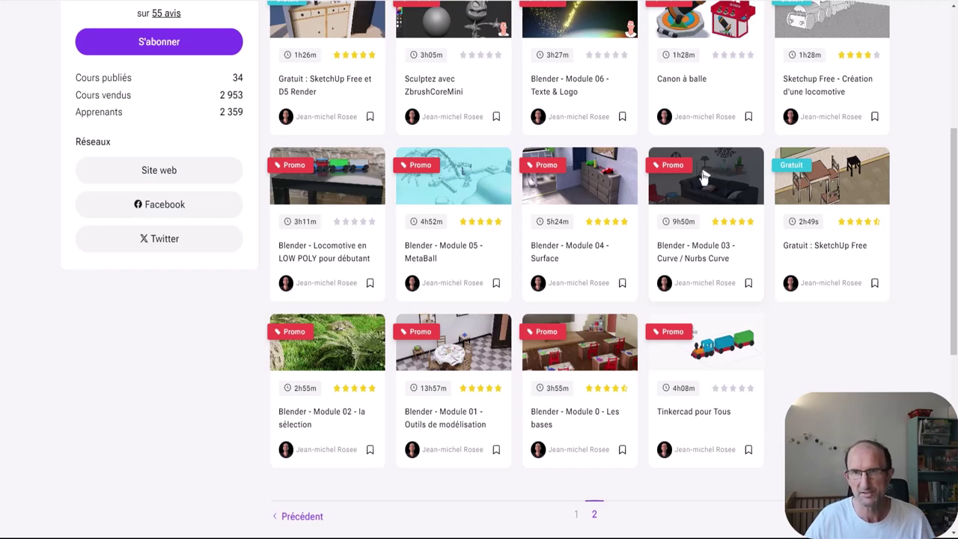
- Open the Blender Module 03 Curve / Nurbs Curve course and scroll through its page
click(704, 177)
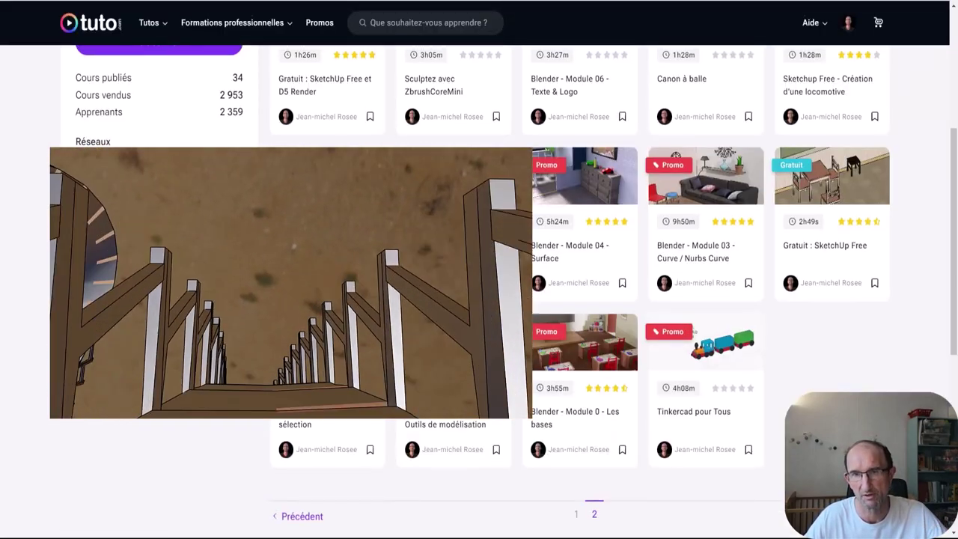
scroll(800, 299, down, 3)
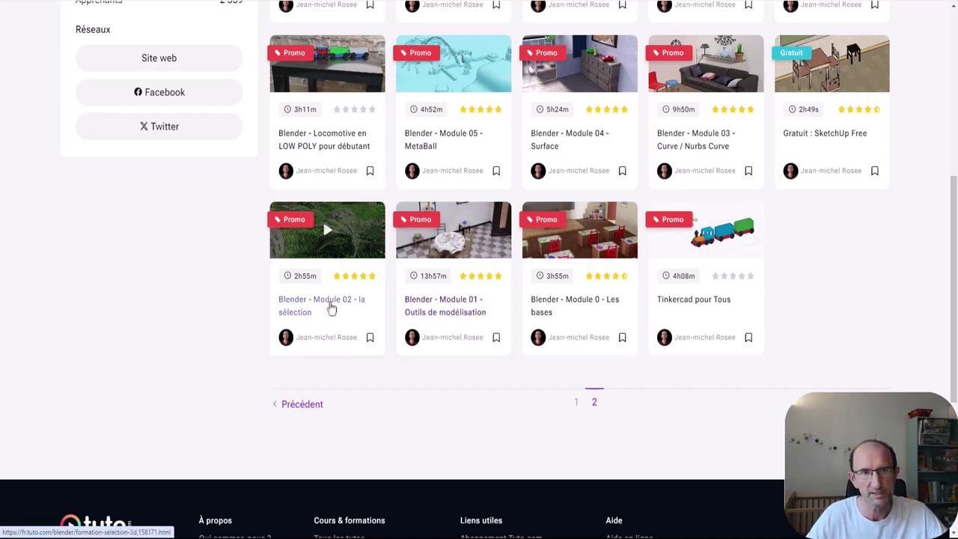
scroll(425, 354, up, 4)
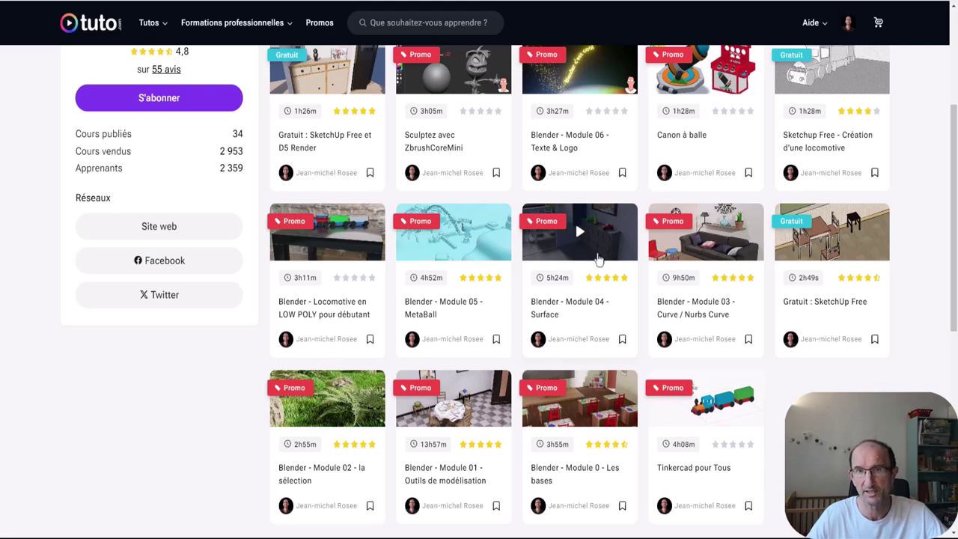
- Open the Tuto.com course page for 'Blender - Module 04 - Surface', discounted to 15,00€ from 17,00€
click(618, 228)
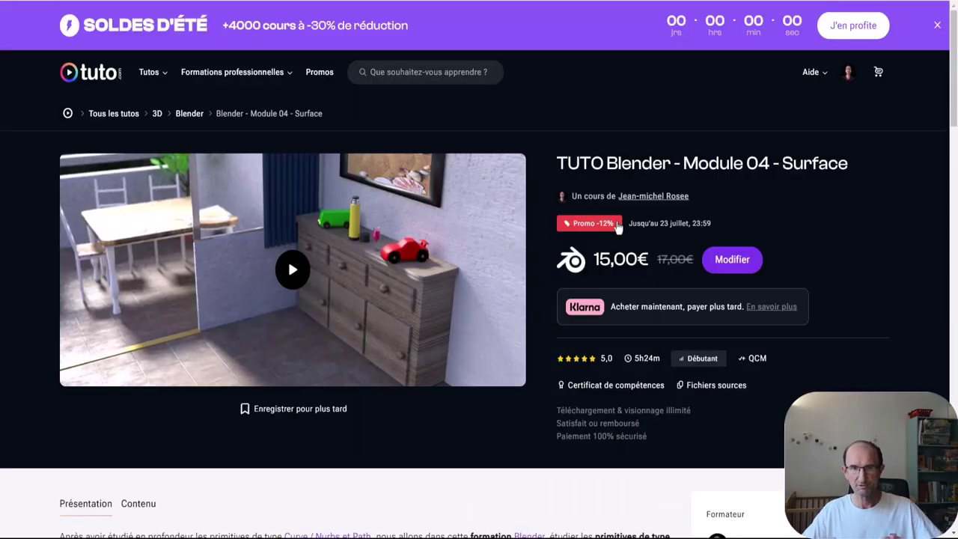